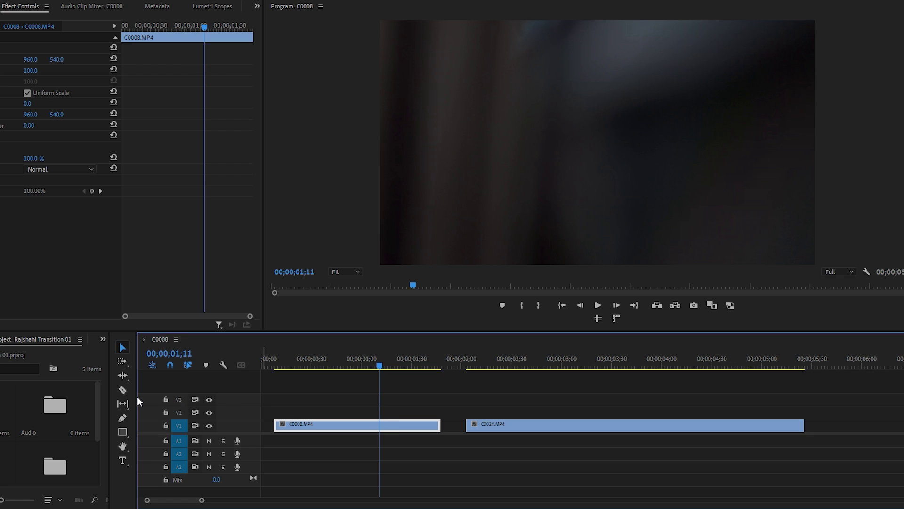
- Razor C0008 at the playhead at 01;11 and delete its tail piece
click(123, 390)
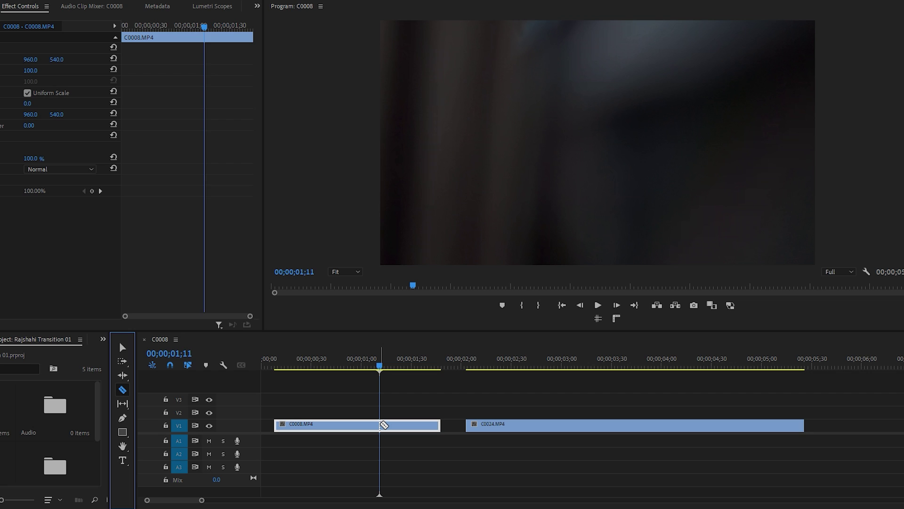
click(382, 424)
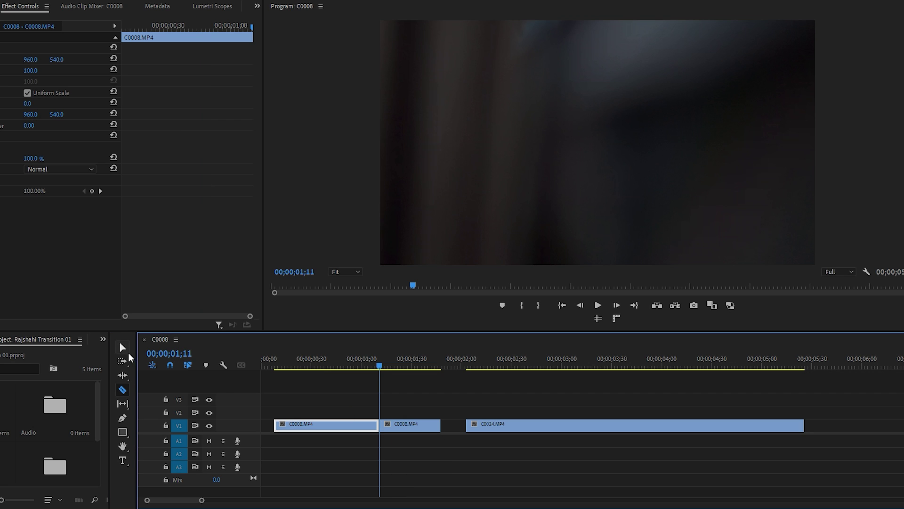
click(123, 348)
click(416, 422)
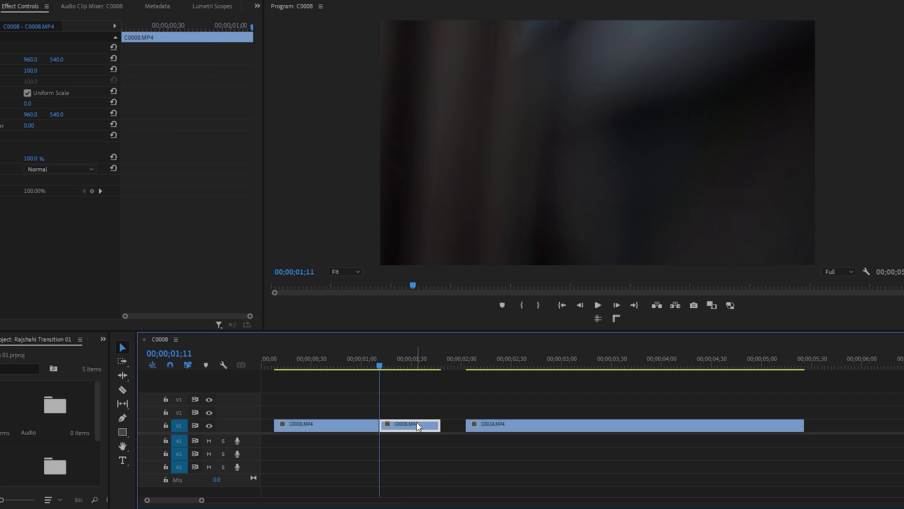
key(Delete)
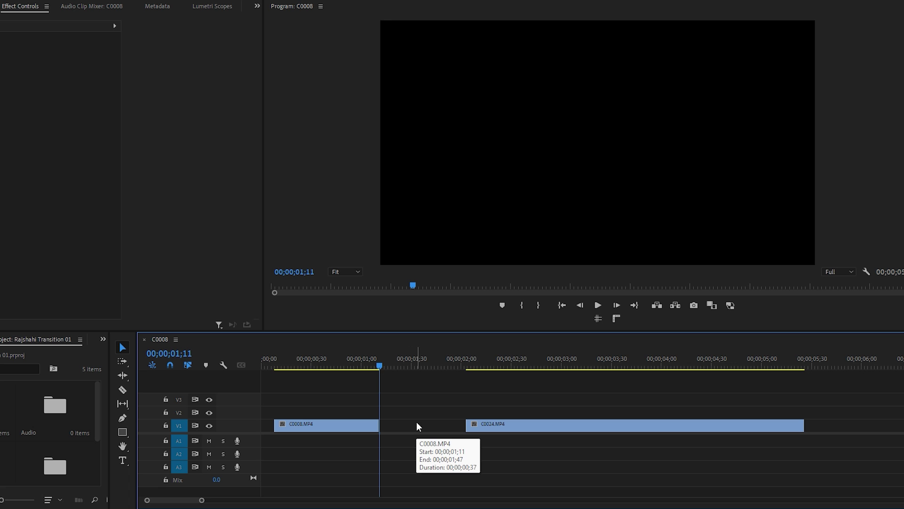
- Find the cut point in C0024, split it at 04;43, and delete the tail
click(270, 360)
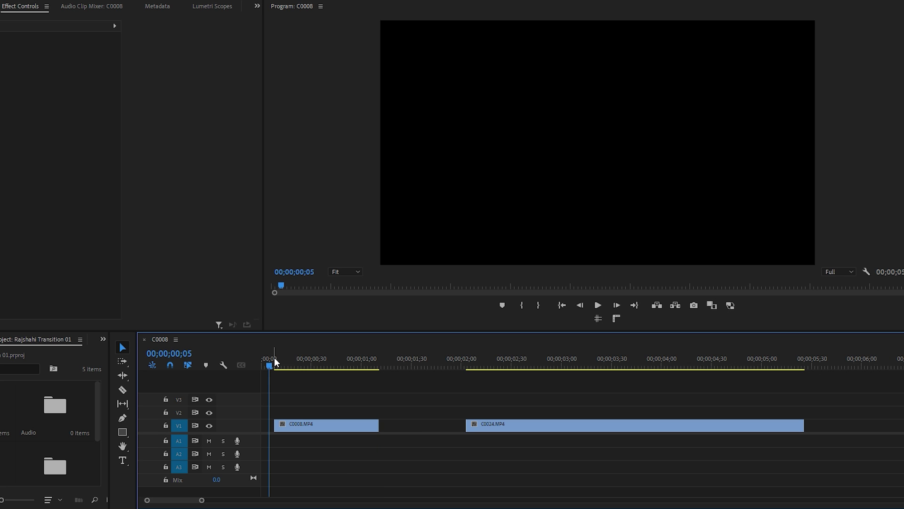
key(space)
click(691, 365)
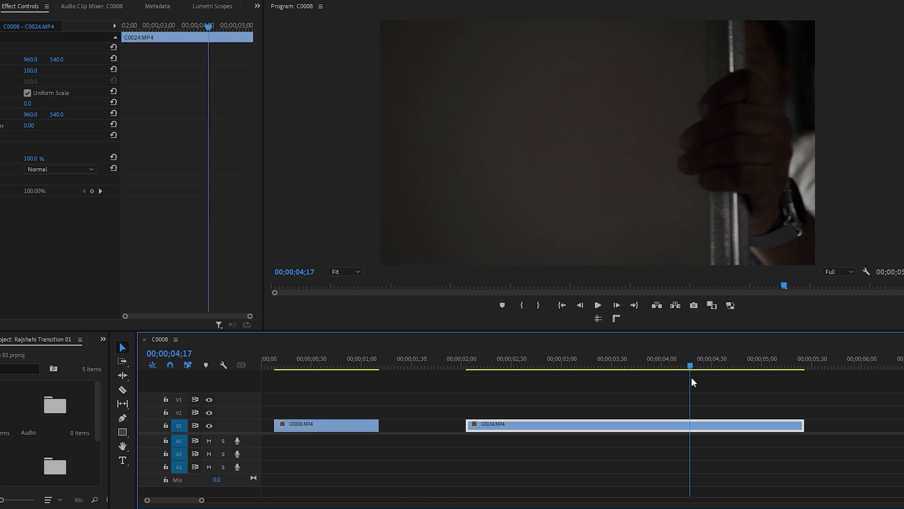
drag(692, 377, 735, 379)
key(c)
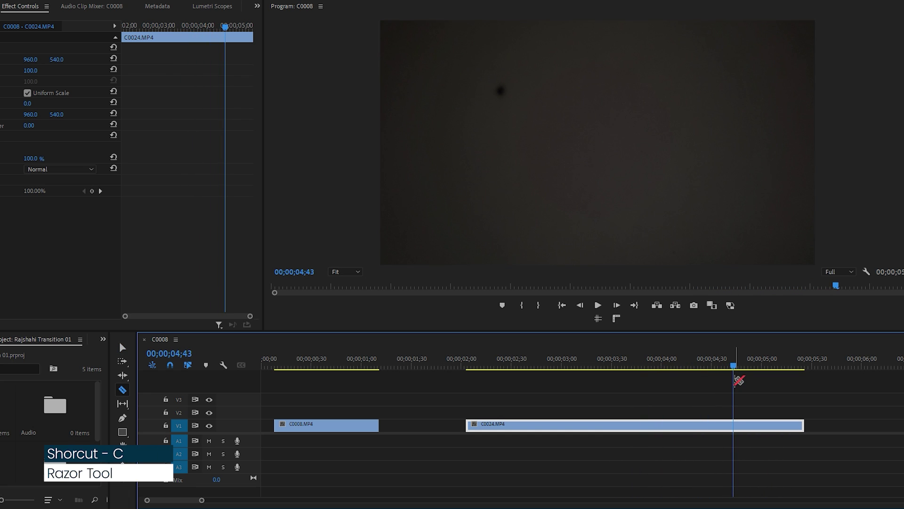
click(738, 424)
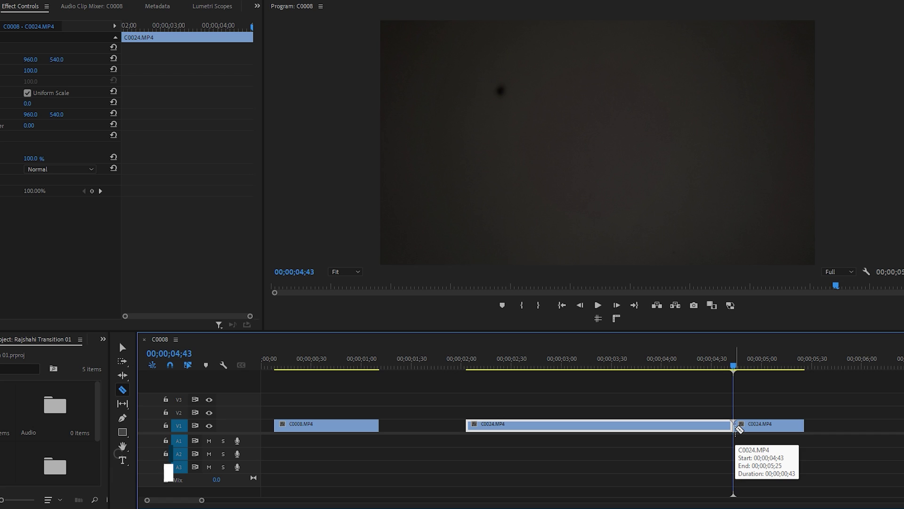
key(v)
click(759, 426)
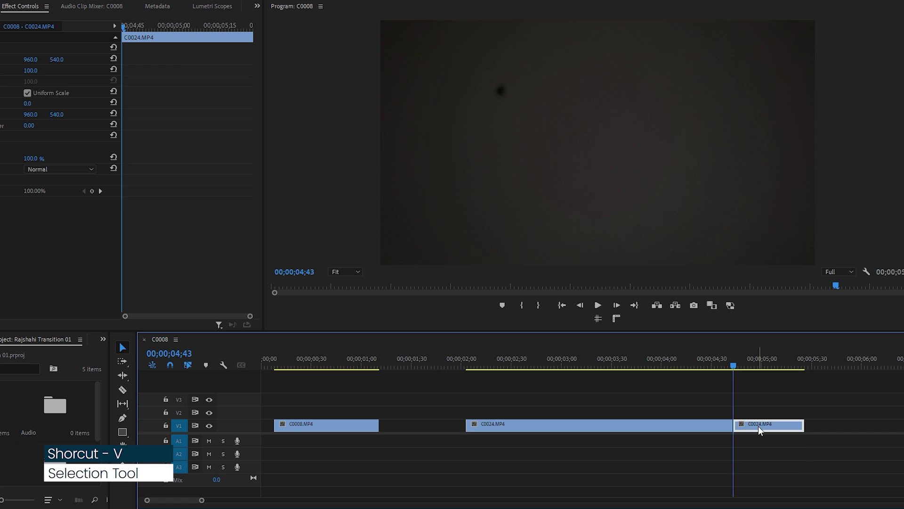
key(Delete)
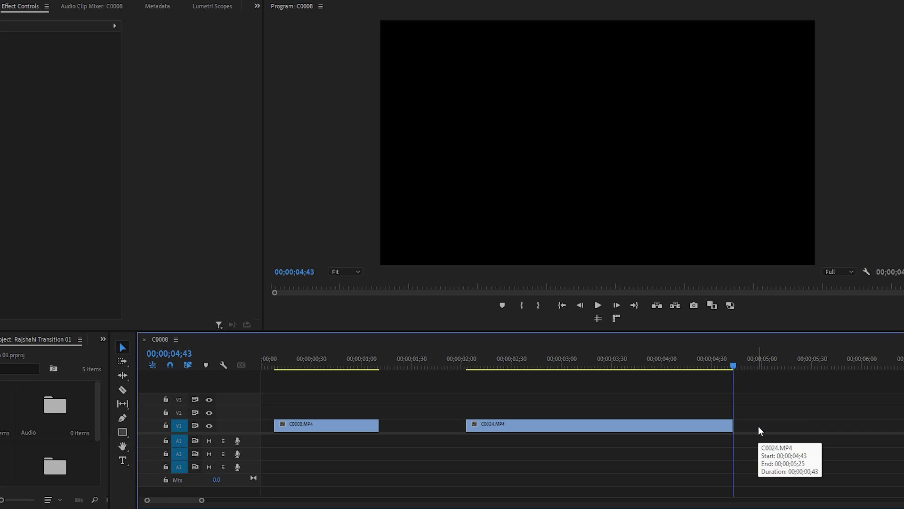
- Slide C0008 right so it butts against C0024, closing the gap
drag(360, 431, 446, 426)
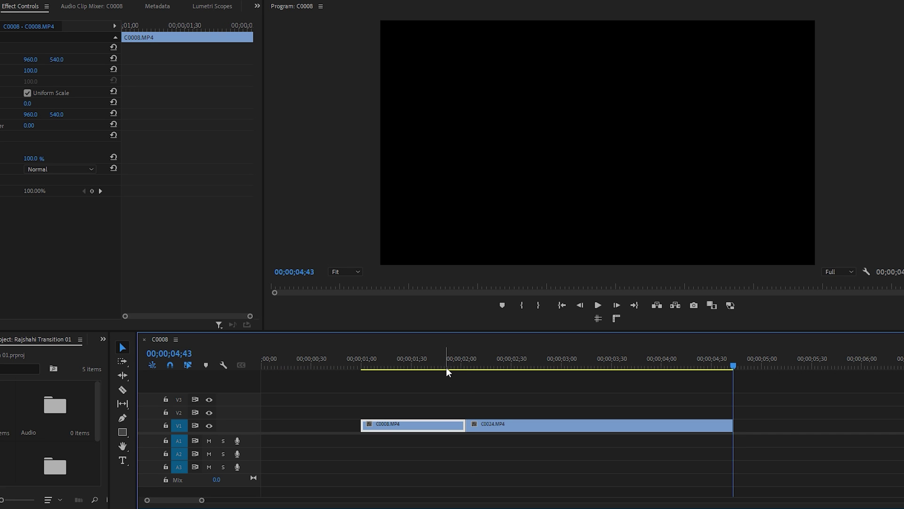
drag(447, 368, 436, 365)
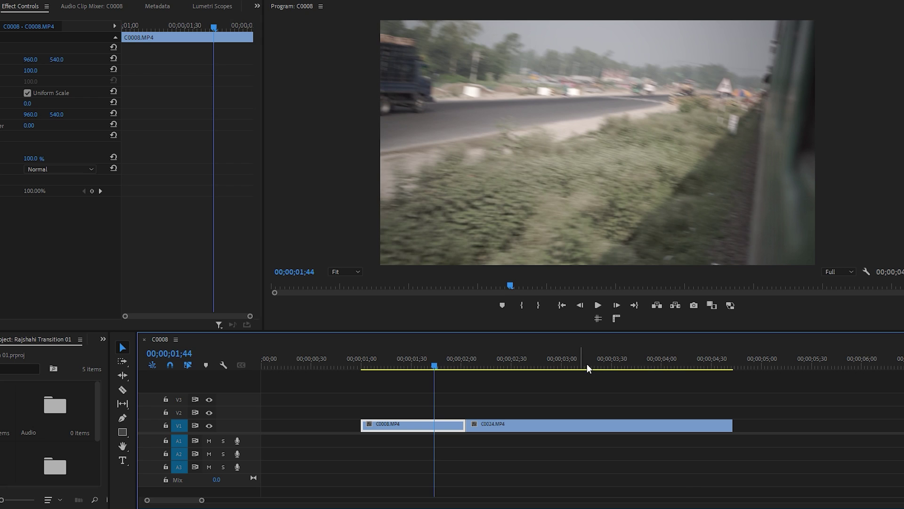
drag(685, 365, 724, 364)
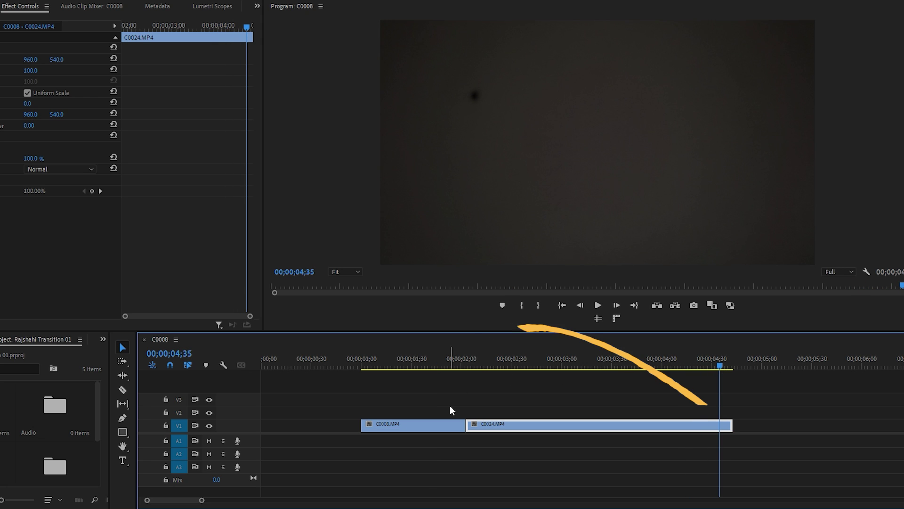
- Tick Reverse Speed in C0024's Speed/Duration settings, then preview the C0008–C0024 join
right_click(531, 427)
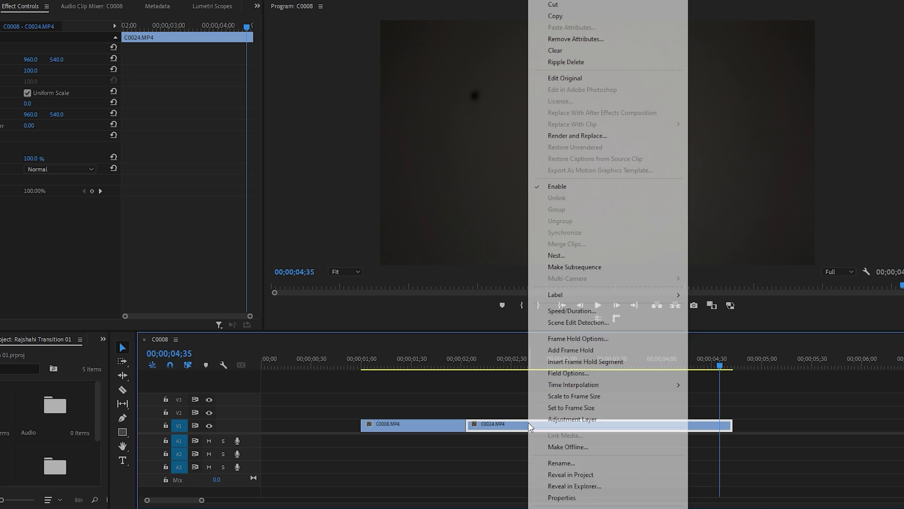
click(547, 311)
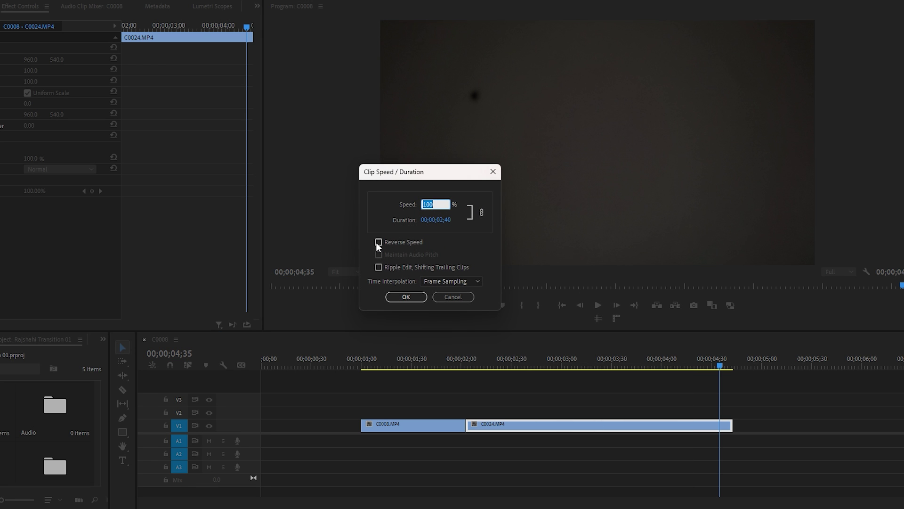
click(419, 298)
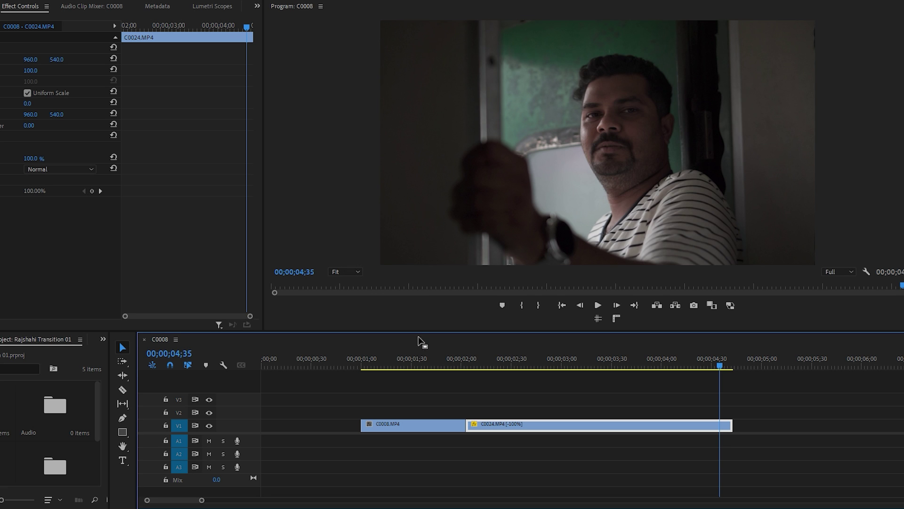
drag(413, 357, 364, 363)
key(space)
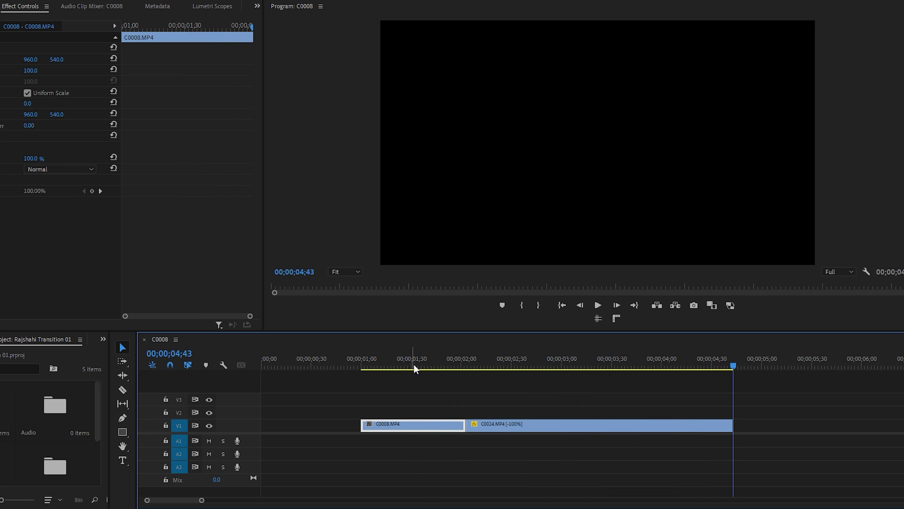
- Add the default Cross Dissolve at the cut and search the Effects panel for 'cros'
drag(414, 367, 474, 367)
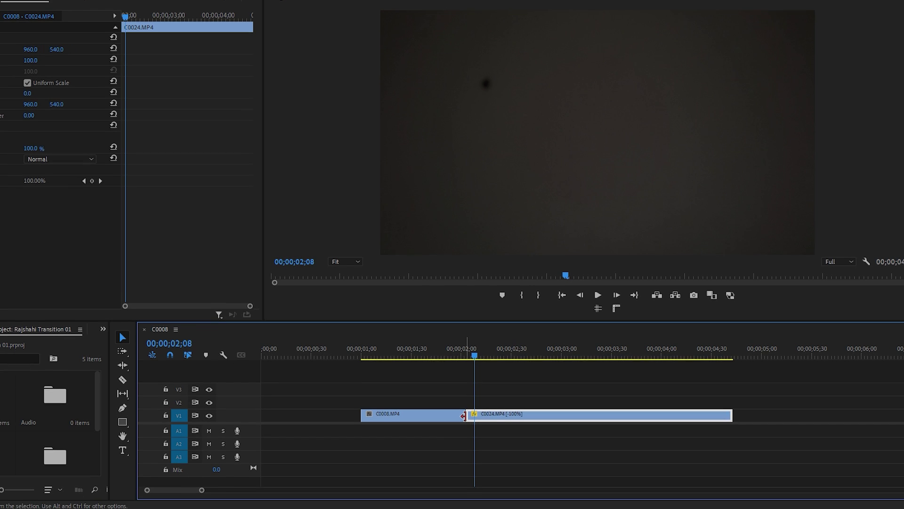
right_click(465, 427)
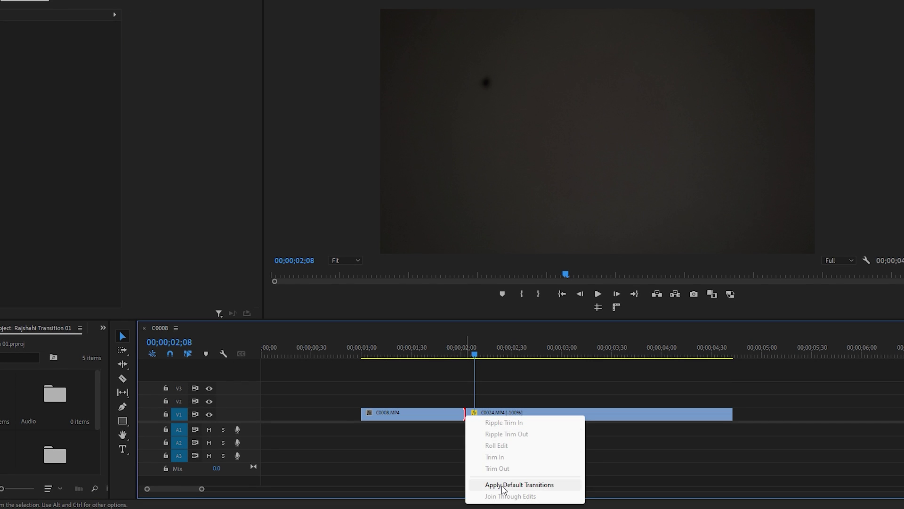
click(503, 485)
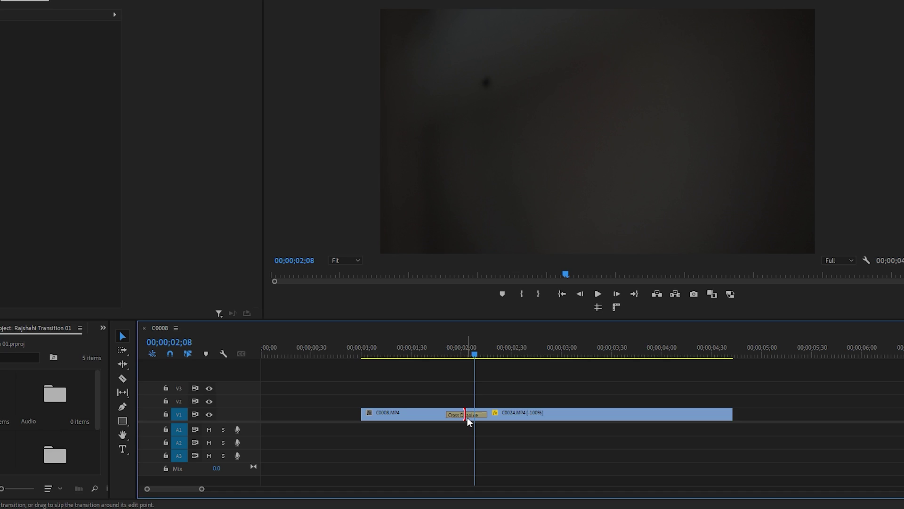
click(103, 328)
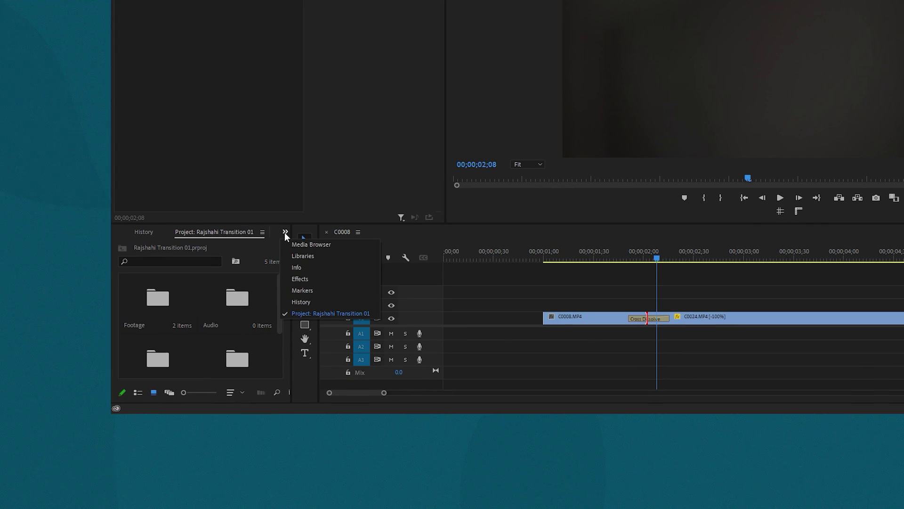
click(300, 279)
text(cross)
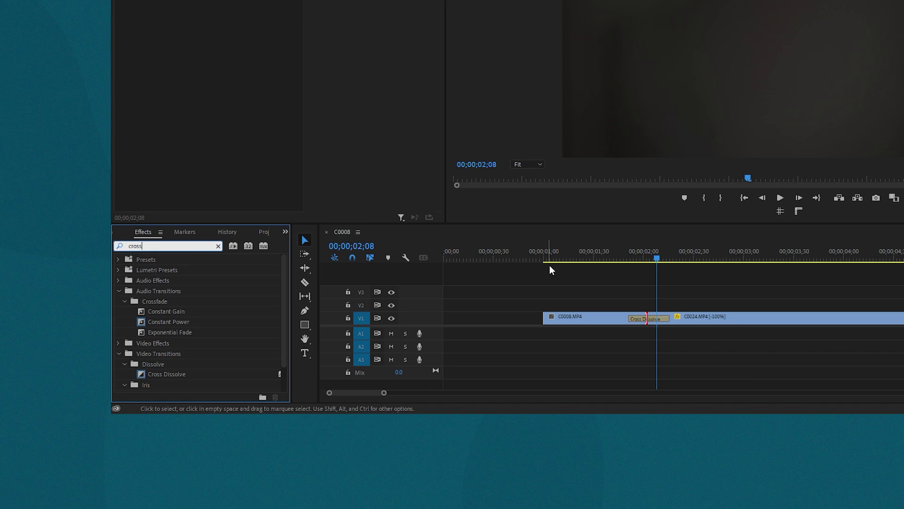
- Lengthen the Cross Dissolve slightly and preview the transition from about 01;00
click(558, 252)
key(space)
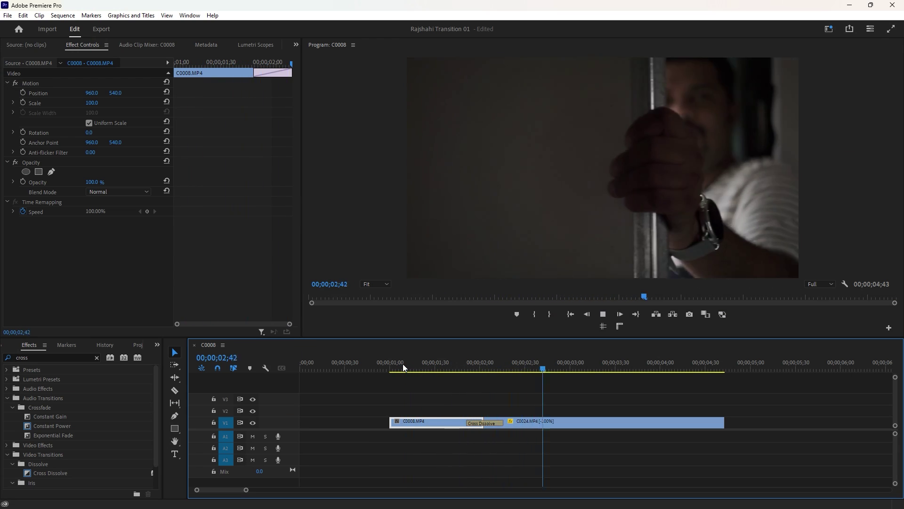
key(space)
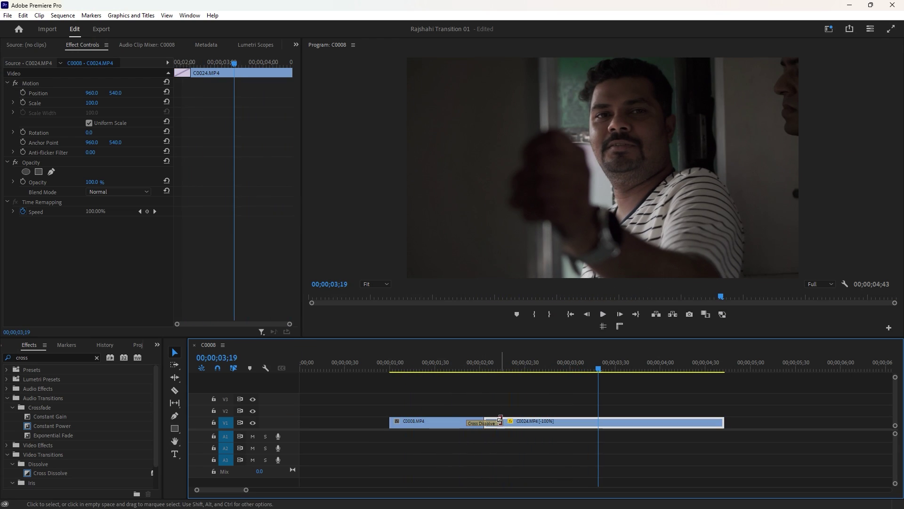
drag(503, 422, 510, 422)
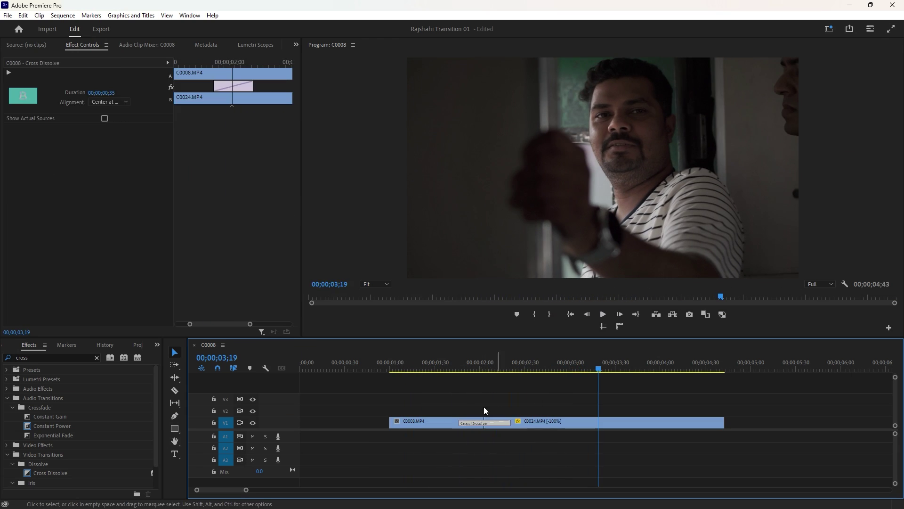
click(397, 368)
key(space)
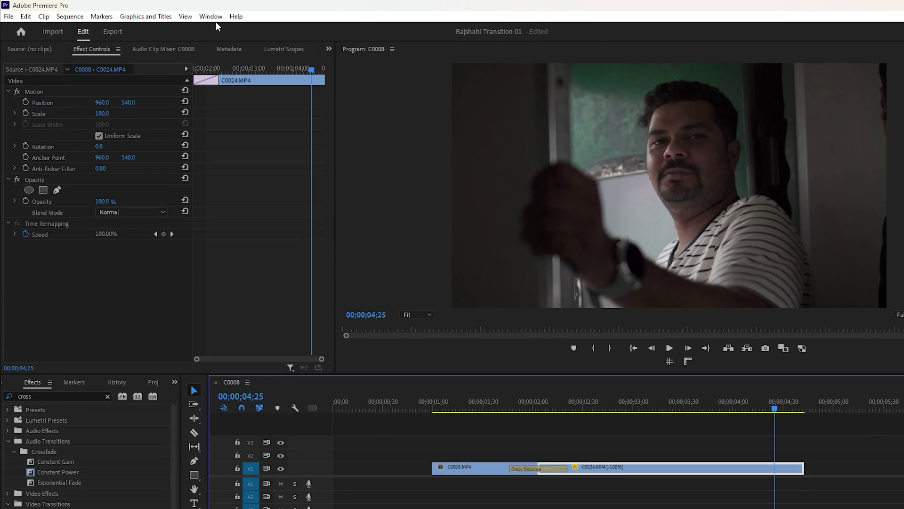
- Import Paper Crumple 03 from AEJuice Pack Manager 4's Sound Effects Free Paper category
click(212, 17)
mouse_move(219, 58)
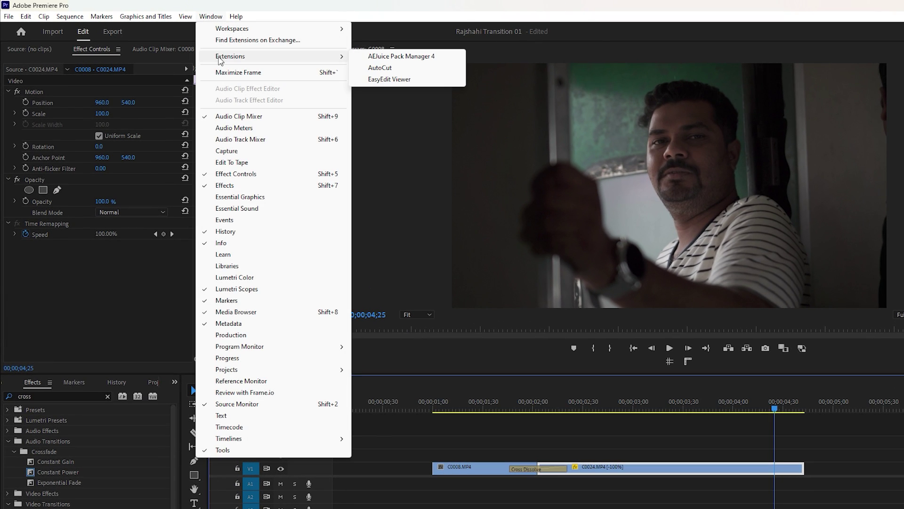
click(386, 57)
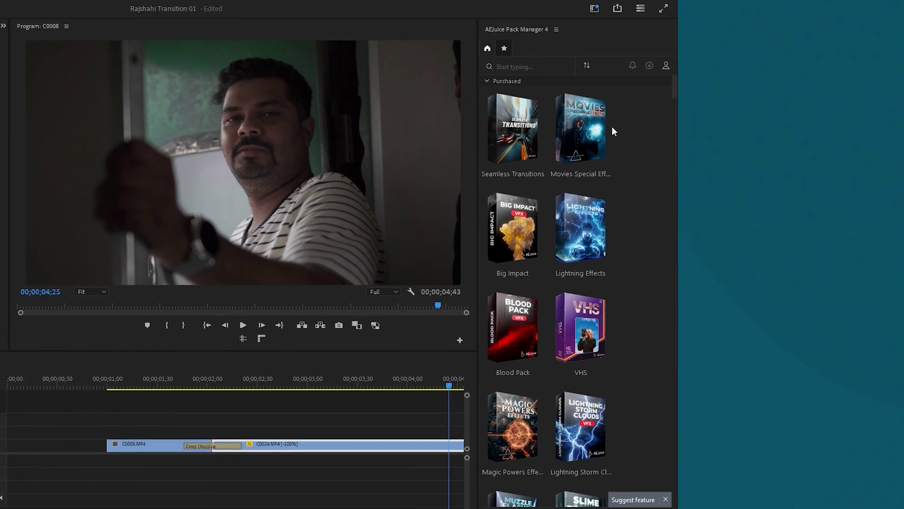
drag(664, 89, 664, 332)
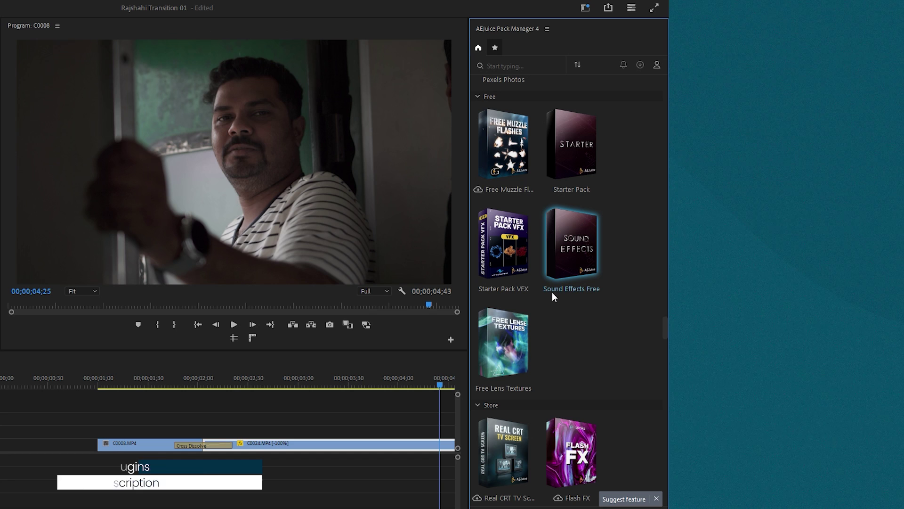
click(574, 242)
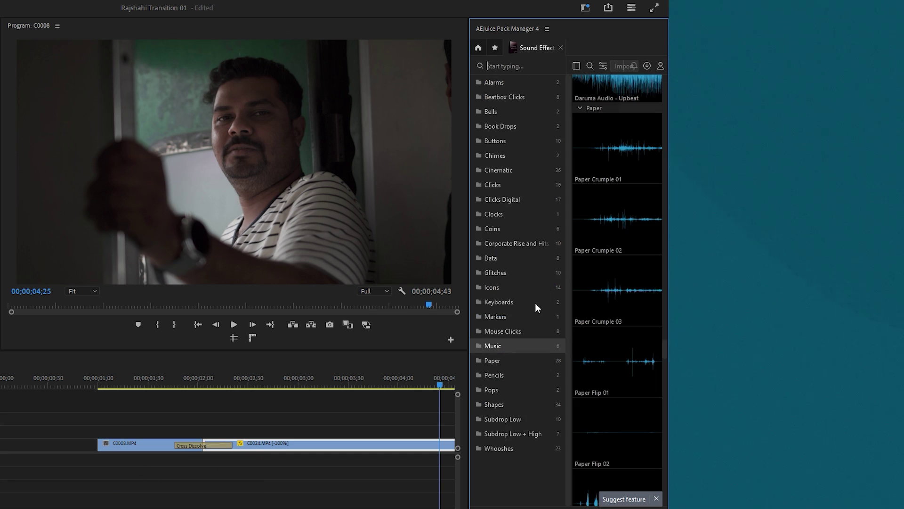
click(493, 360)
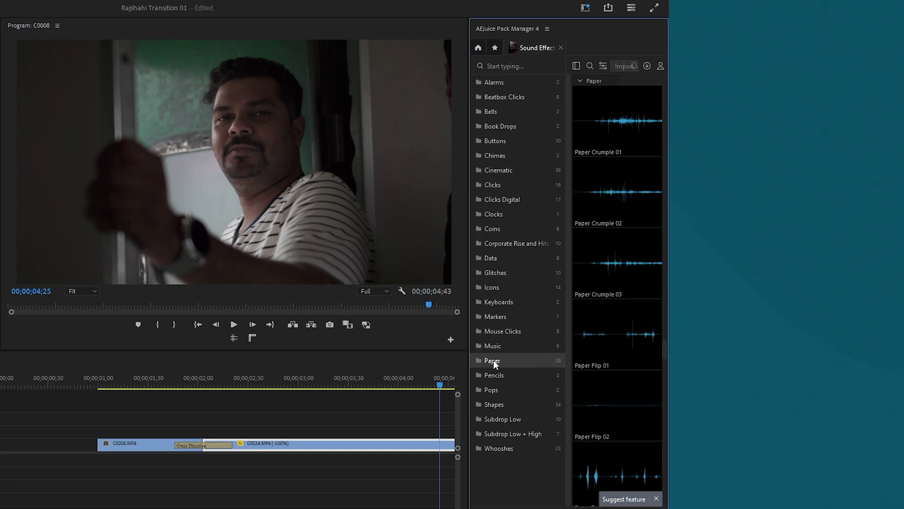
double_click(604, 256)
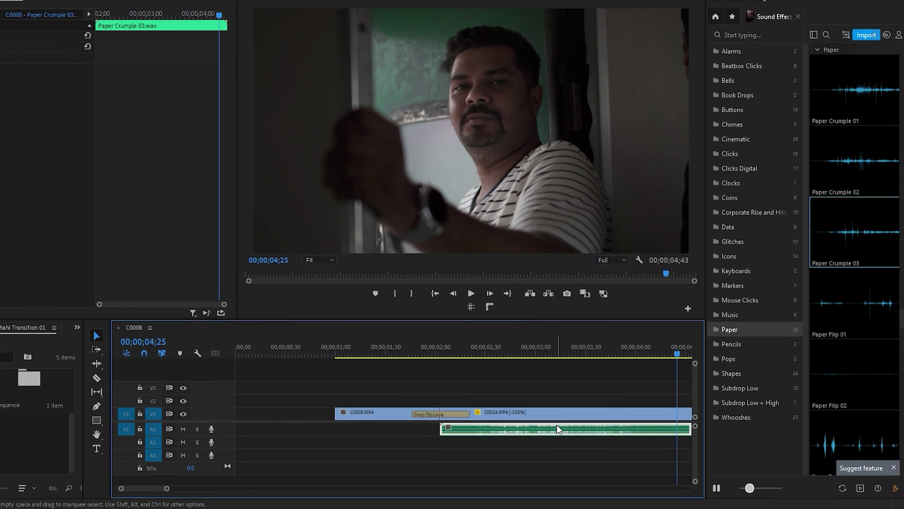
- Move Paper Crumple 03 under the Cross Dissolve, trim it to 00;00;00;57, and preview
double_click(224, 427)
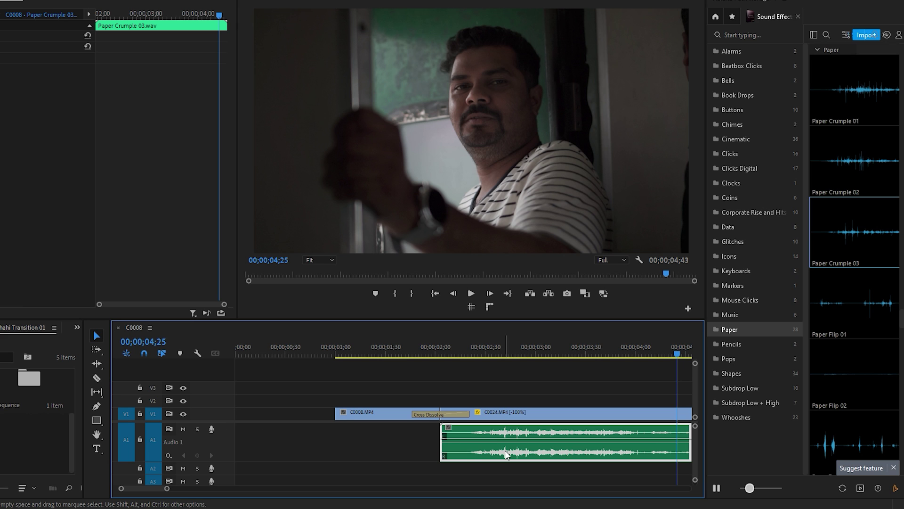
drag(507, 453, 455, 454)
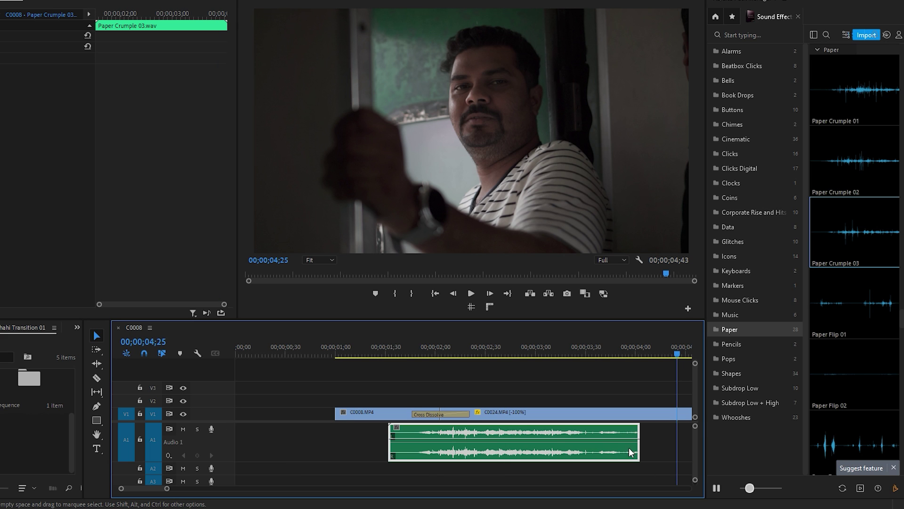
drag(638, 446, 483, 446)
click(368, 349)
key(space)
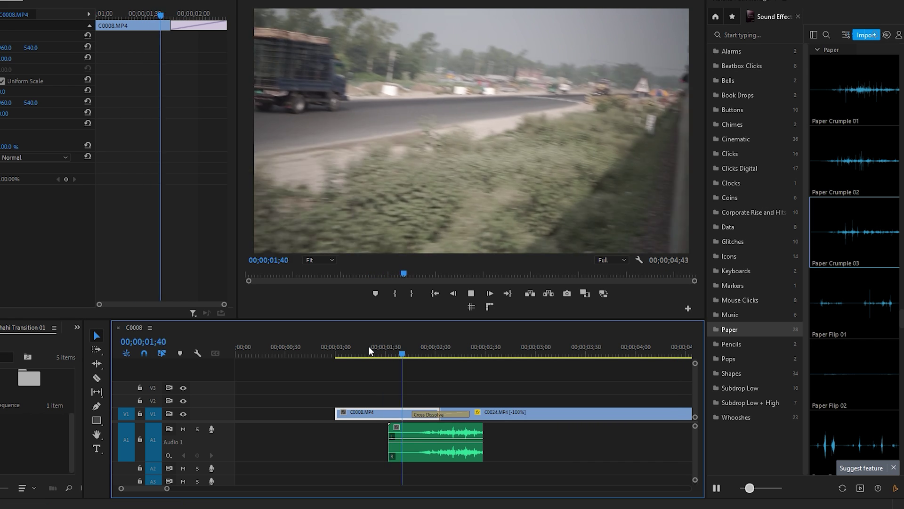
key(space)
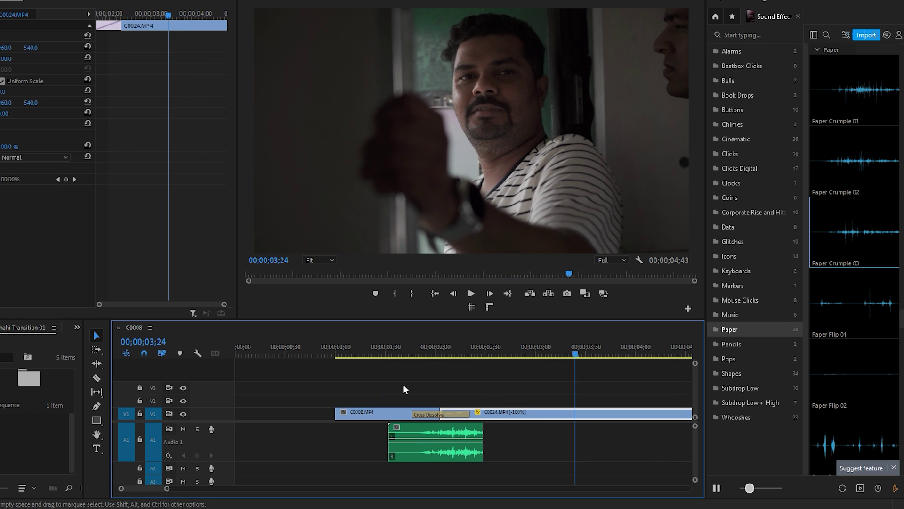
- Reverse the Paper Crumple 03 clip via Speed/Duration and shift it slightly later
right_click(434, 442)
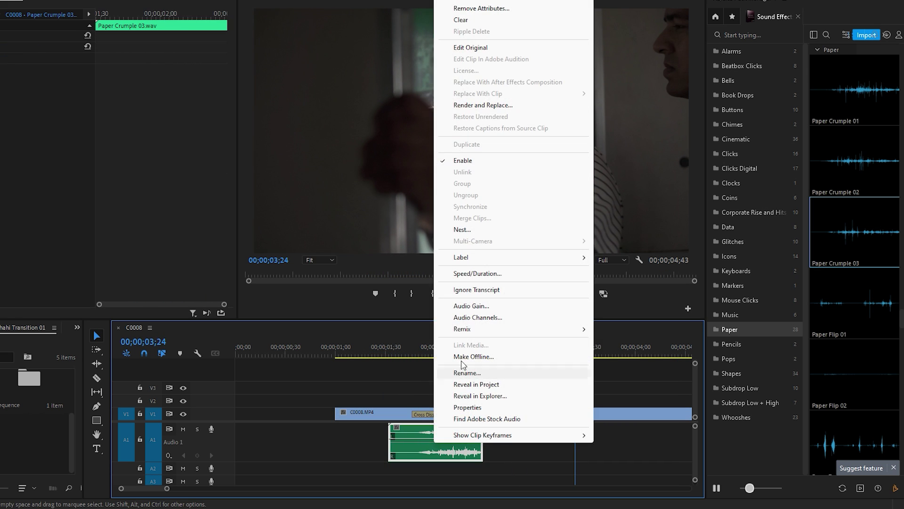
click(465, 275)
click(353, 231)
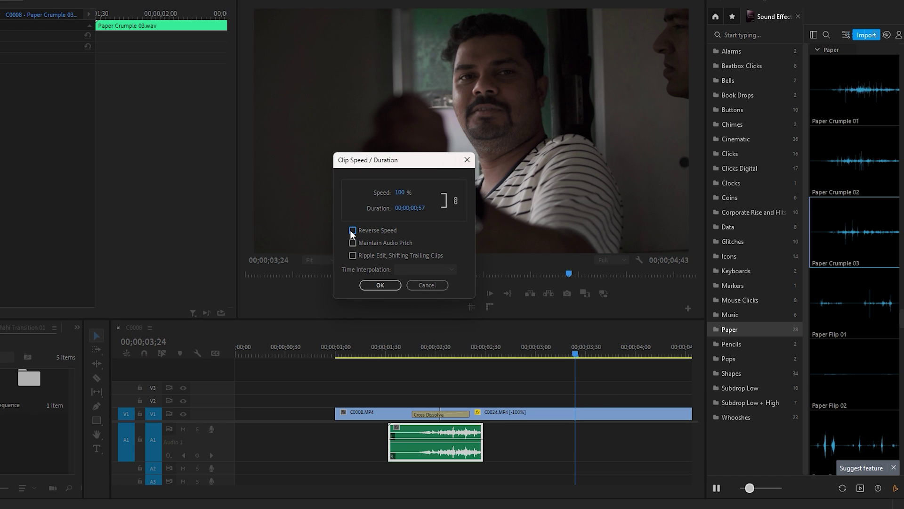
click(382, 285)
click(386, 349)
key(space)
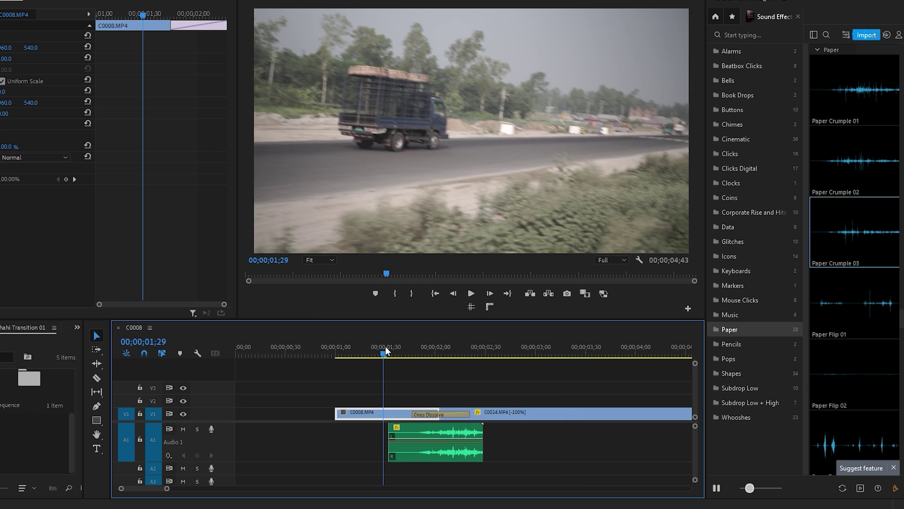
drag(397, 446, 423, 447)
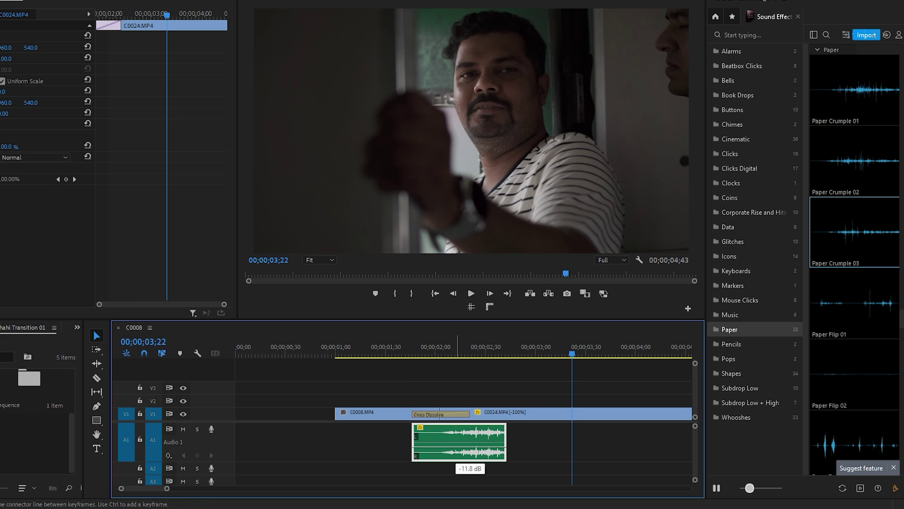
- Add a shortened Constant Power crossfade at the sound's start and preview from 01;18
click(430, 447)
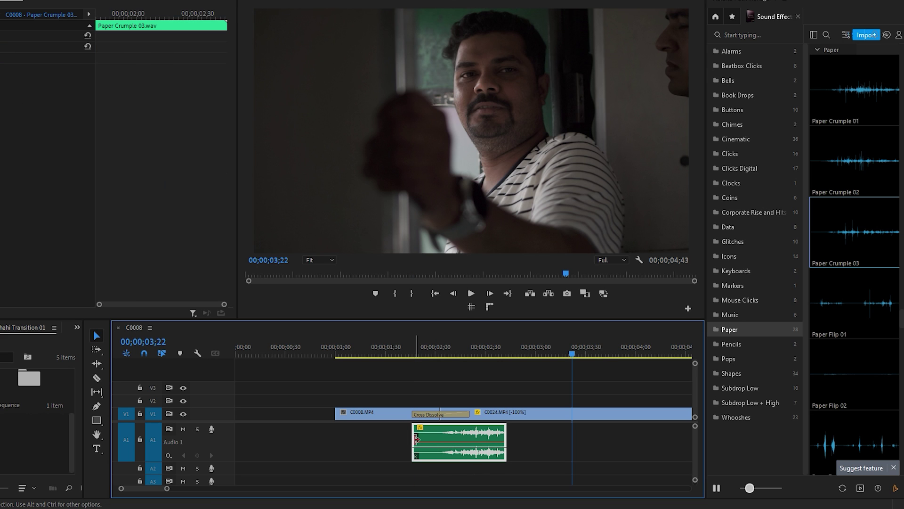
right_click(416, 439)
click(446, 420)
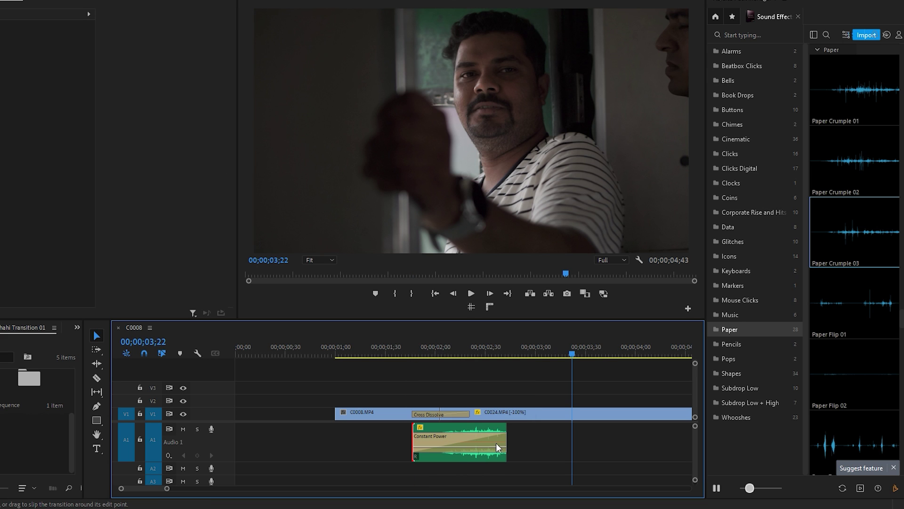
drag(503, 439, 447, 437)
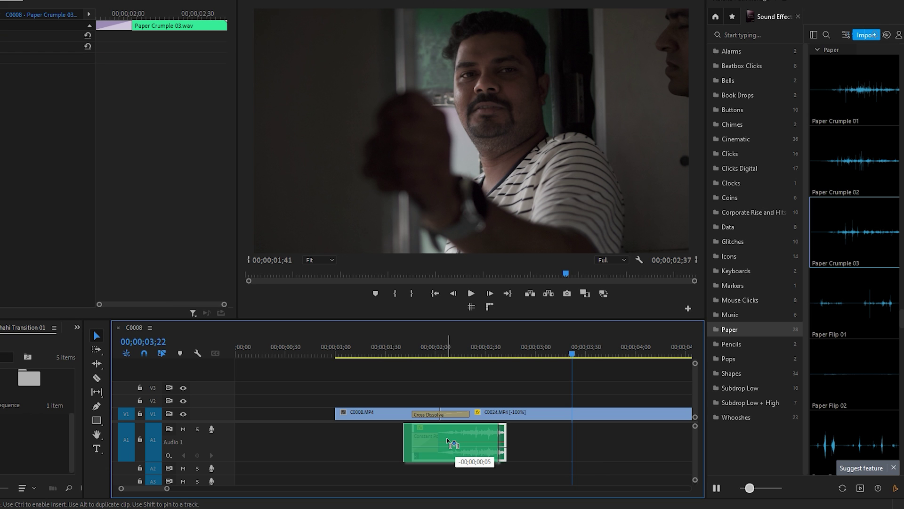
click(392, 351)
key(space)
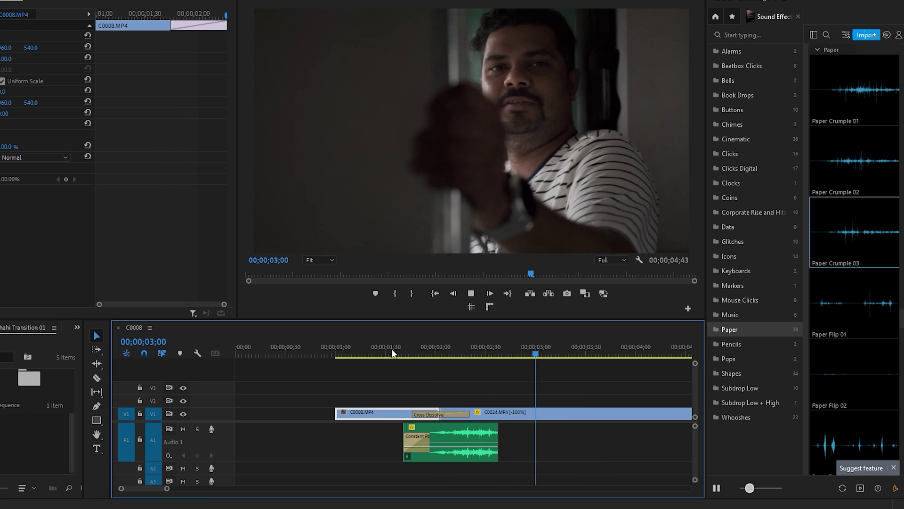